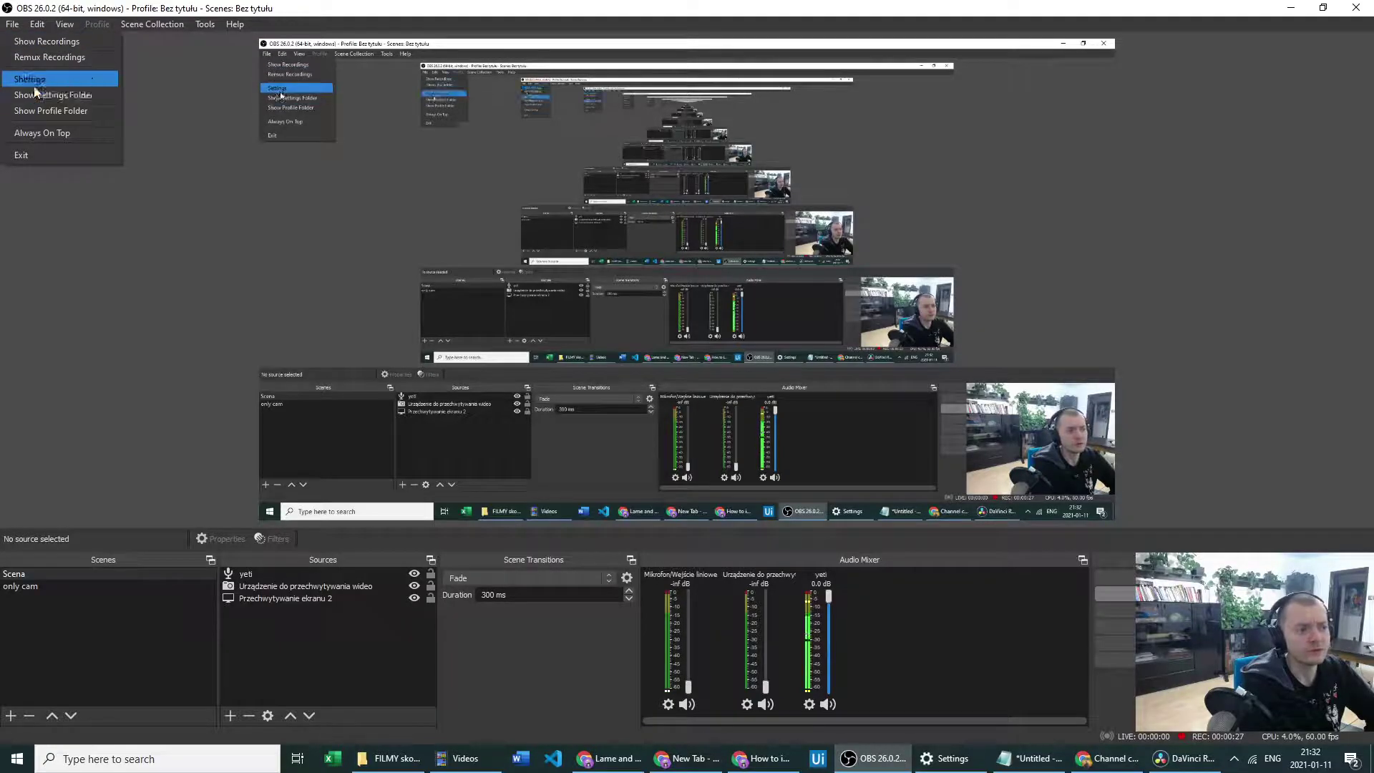
Open OBS Settings and move to the Output page to review streaming and recording options
click(32, 80)
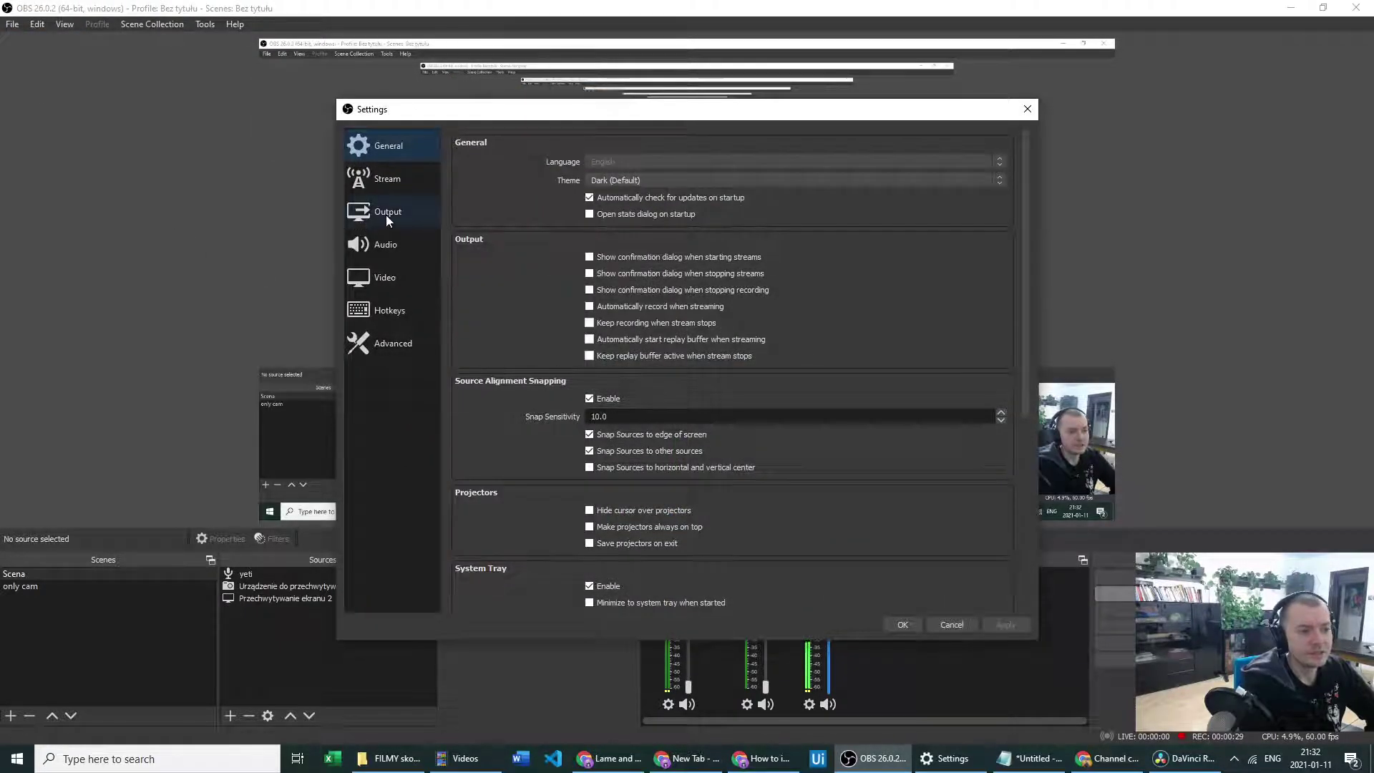
click(385, 214)
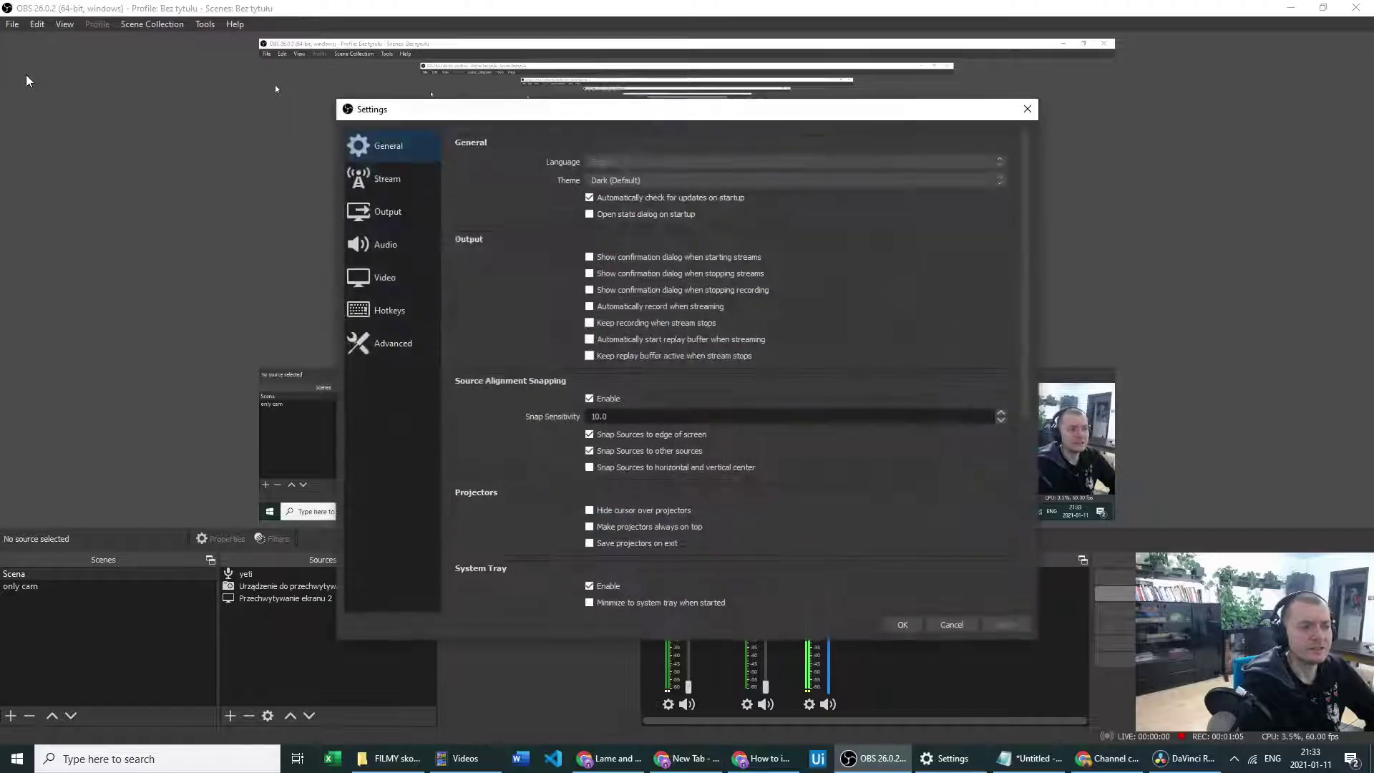
Show the Output page and confirm Recording Format is mp4
click(382, 212)
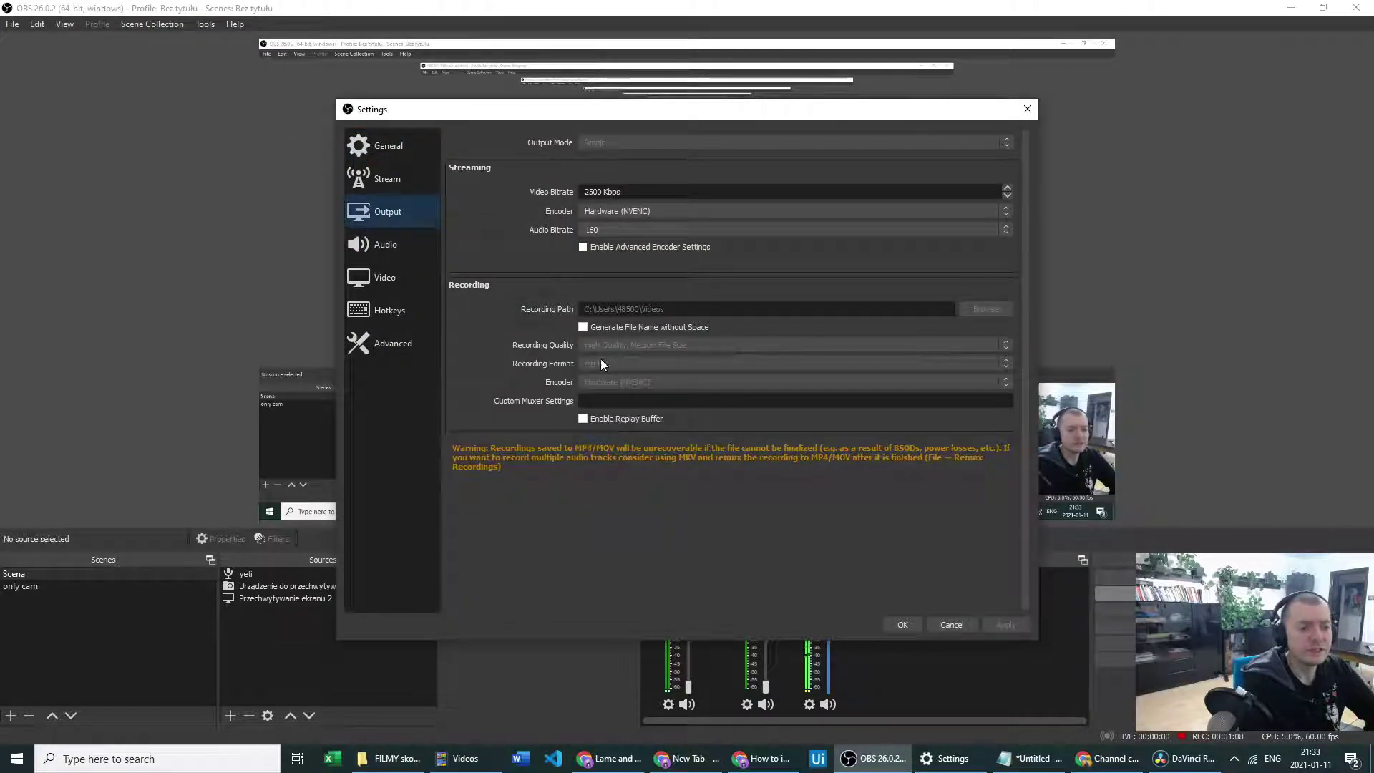